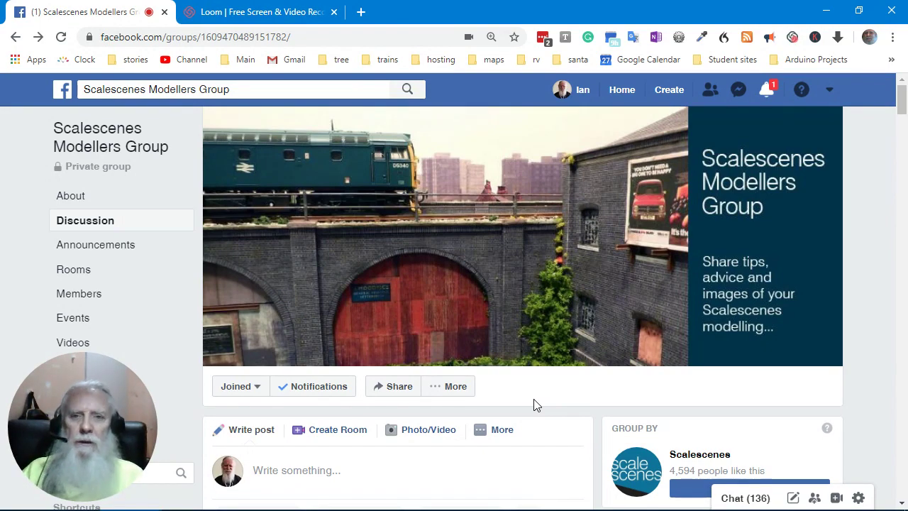
Switch from the Scalescenes Modellers Group Facebook page to the empty XTrackCAD trackplan.
key(alt+Tab)
key(alt+Tab)
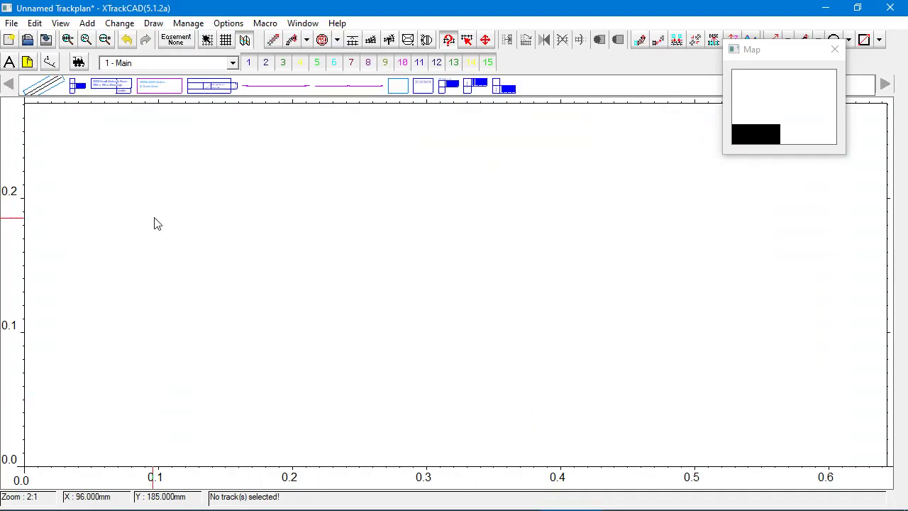
Import ScaleScenes T018b Canal Bridge and Boat.xti from the xti folder into the trackplan.
click(12, 24)
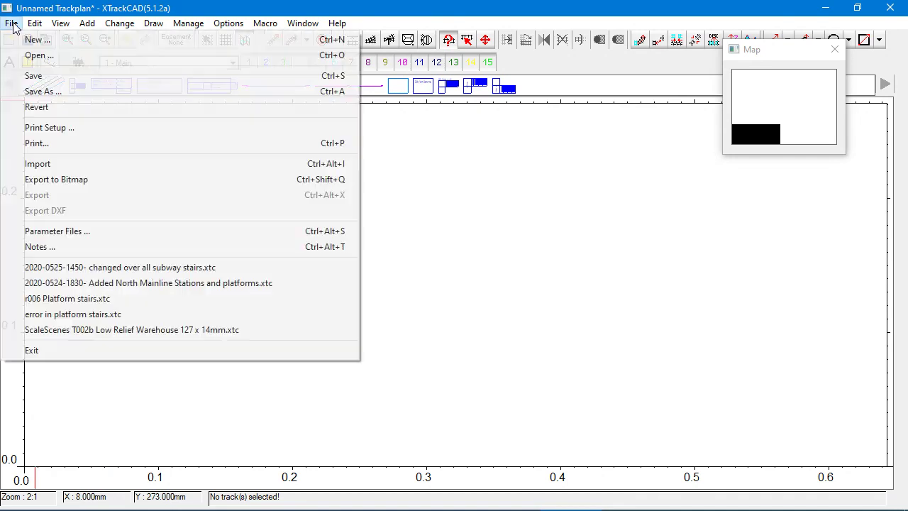
click(34, 167)
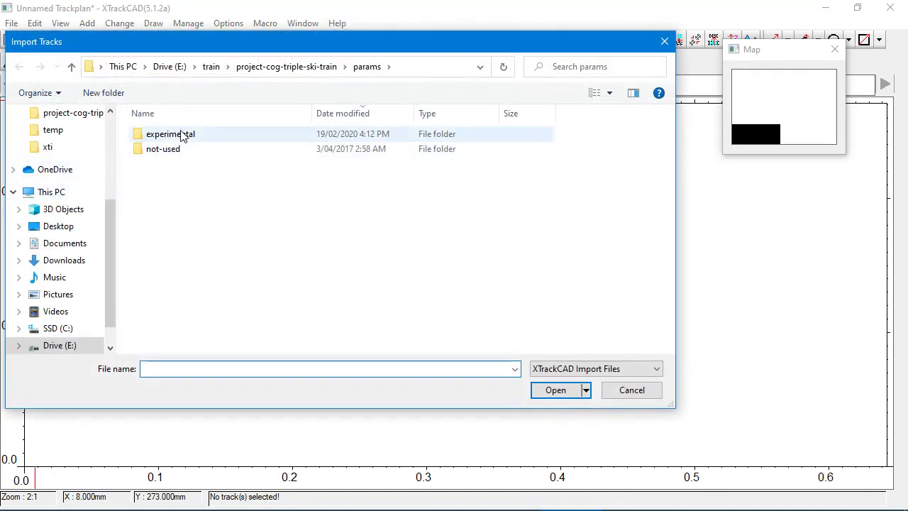
click(304, 66)
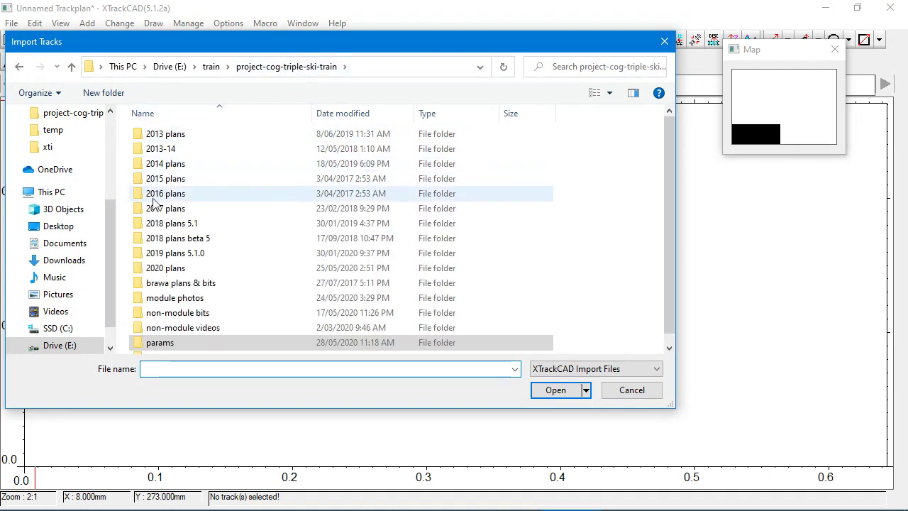
scroll(151, 305, down, 1)
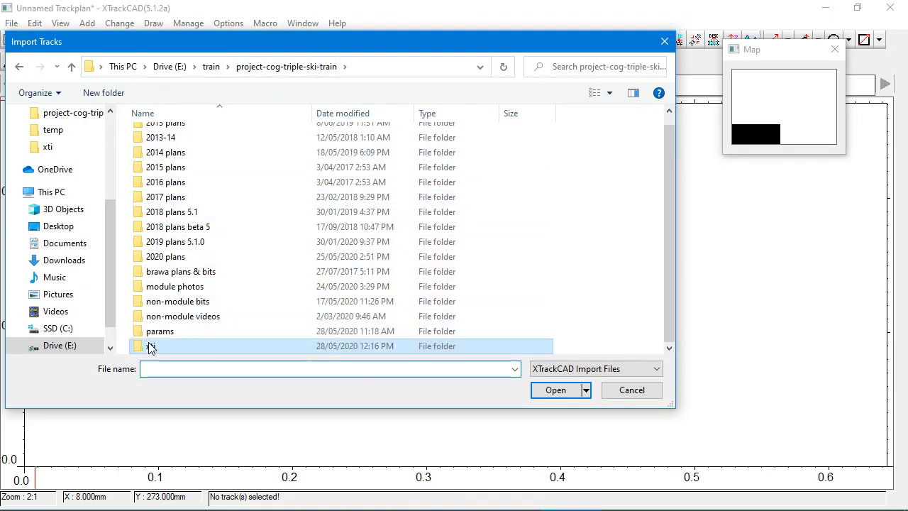
double_click(149, 347)
scroll(252, 199, down, 5)
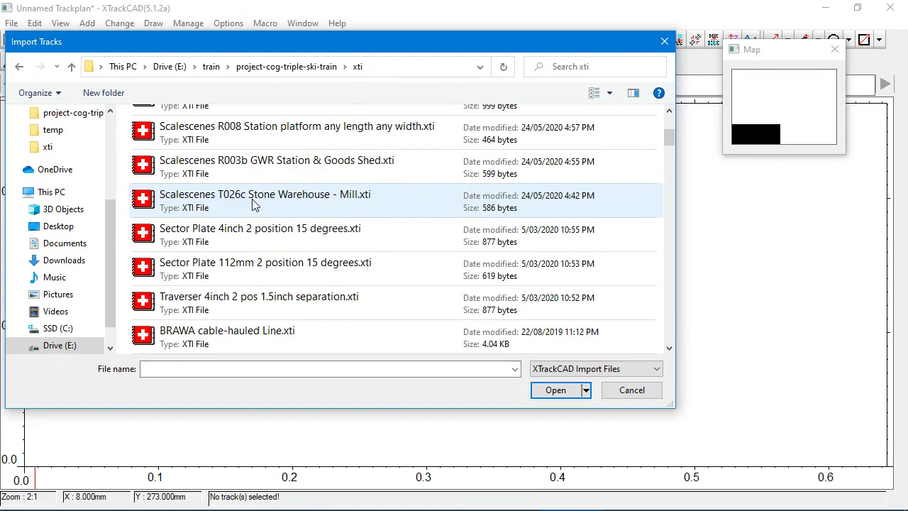
scroll(250, 204, down, 3)
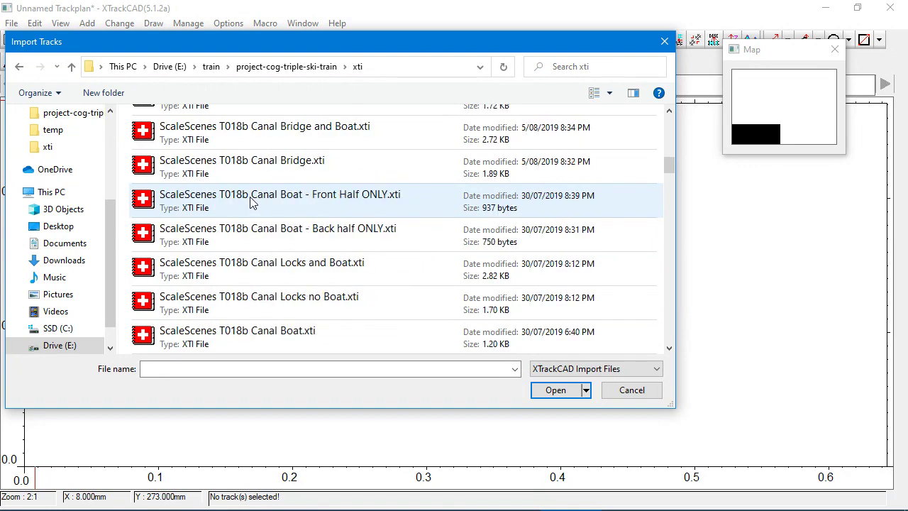
click(282, 134)
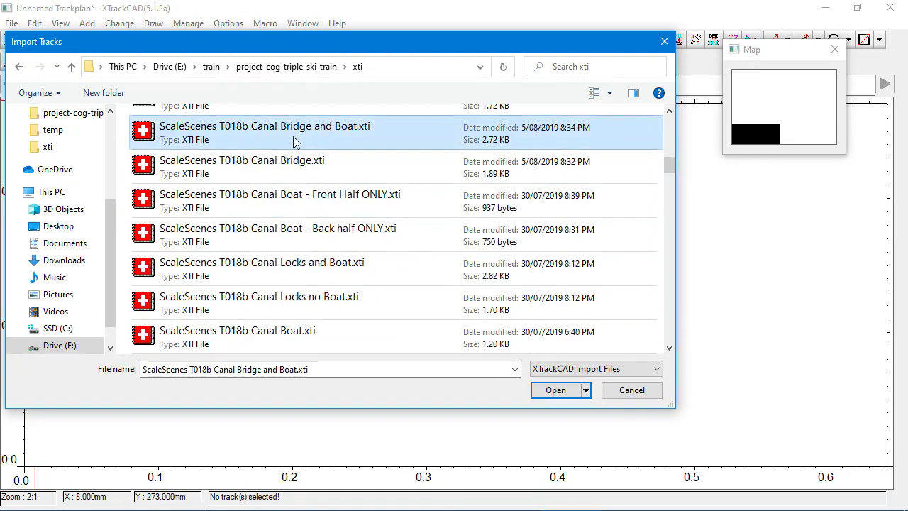
click(552, 392)
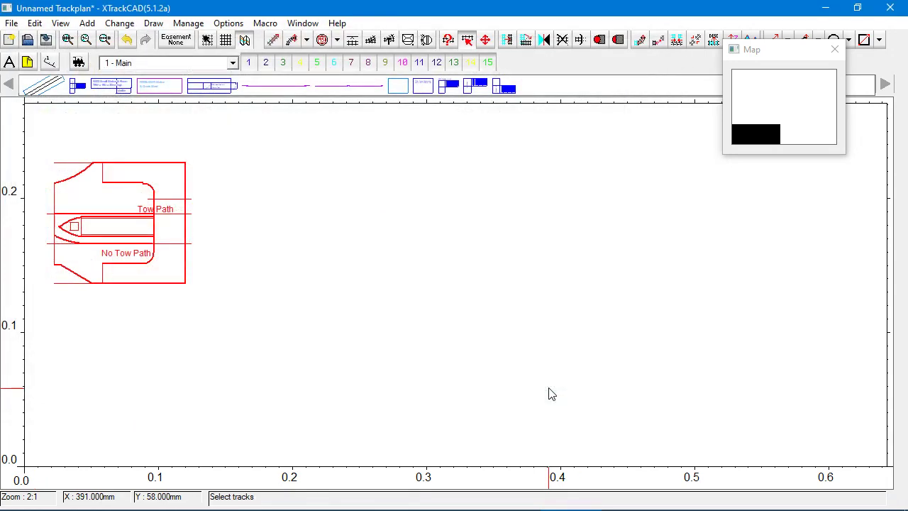
Move the canal bridge and boat outline to the bottom-left corner of the layout.
click(486, 43)
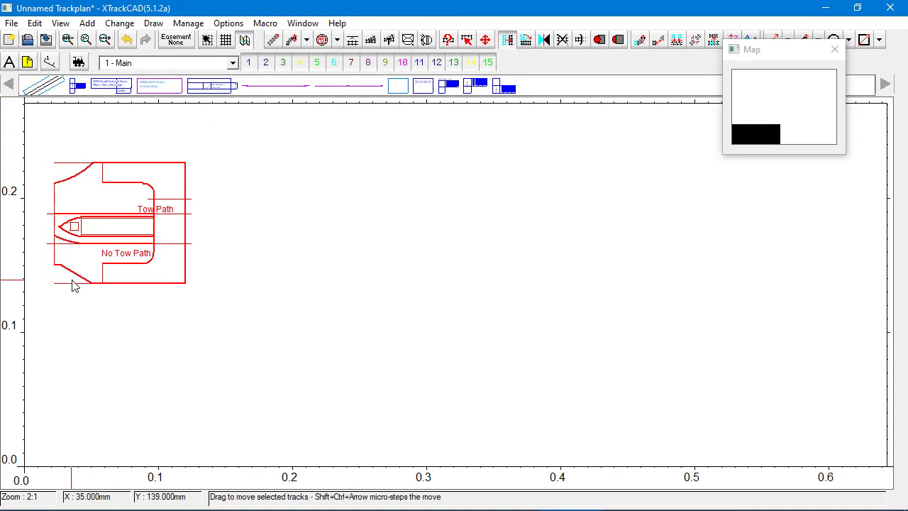
drag(75, 284, 60, 453)
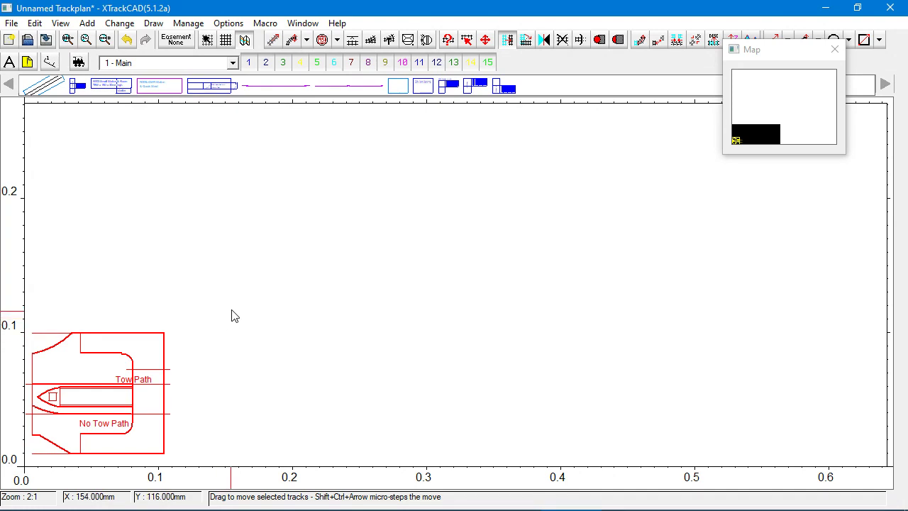
key(Escape)
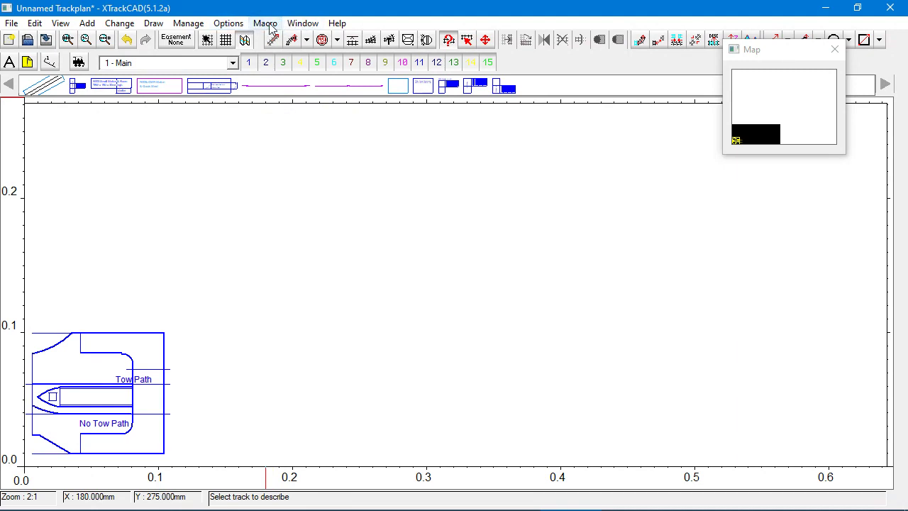
Select the canal bridge structure and the front half of the boat.
click(467, 40)
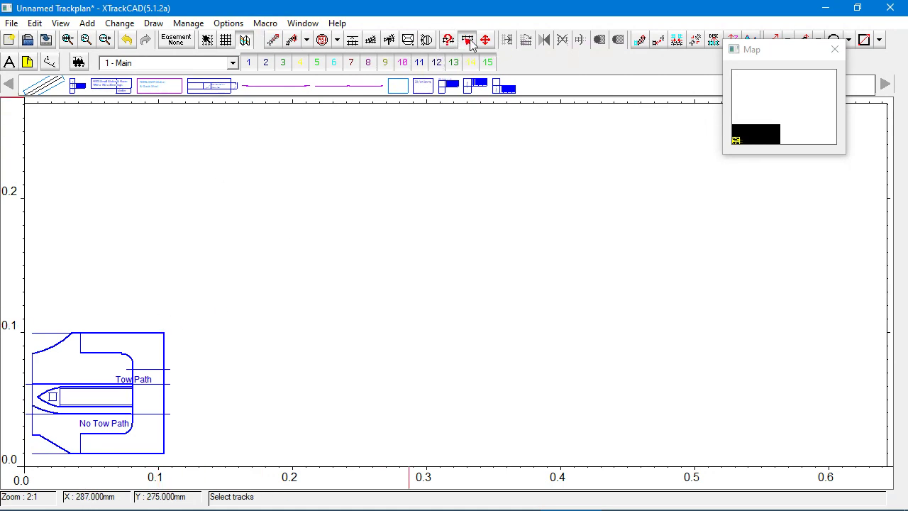
click(163, 359)
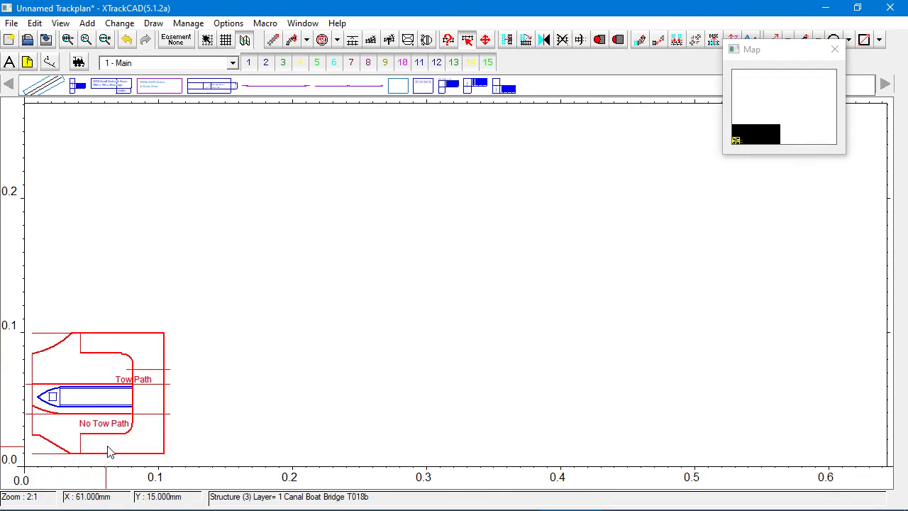
click(56, 399)
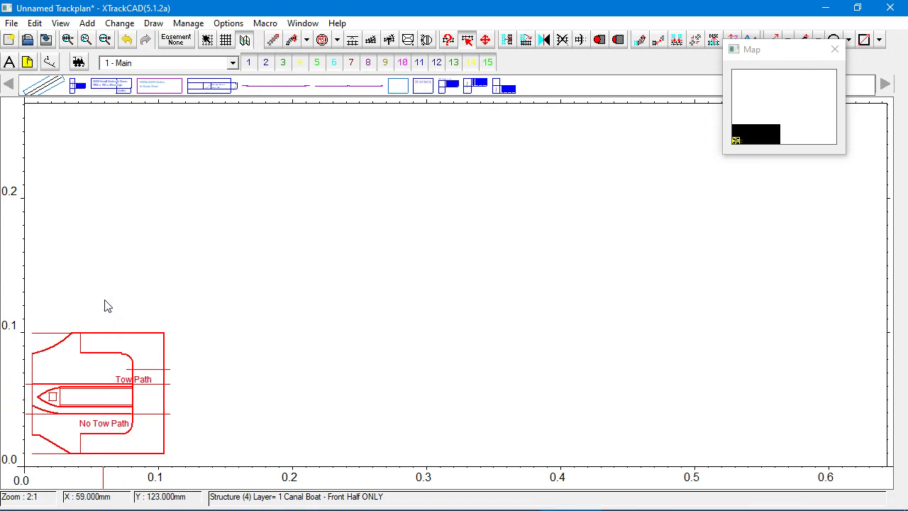
Rescale the selected bridge and boat from N(JP) 1/150 to OO (1/76.2).
click(126, 24)
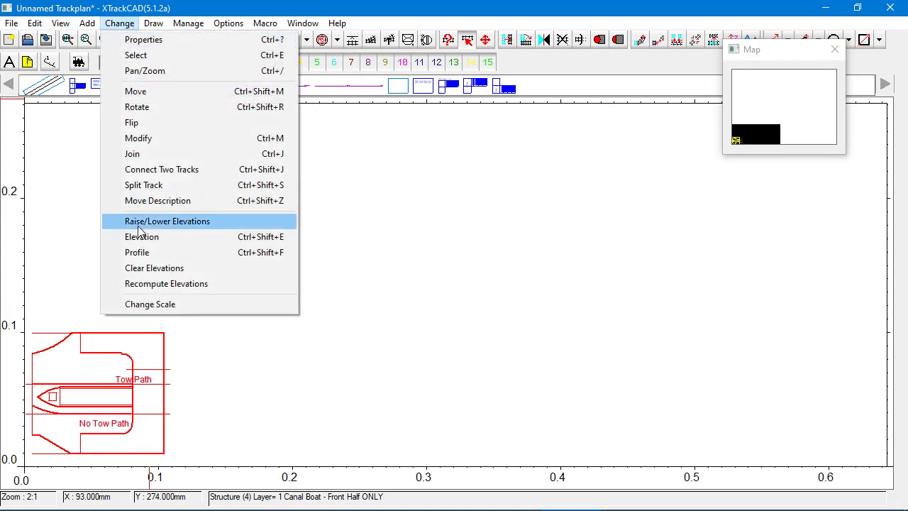
click(155, 311)
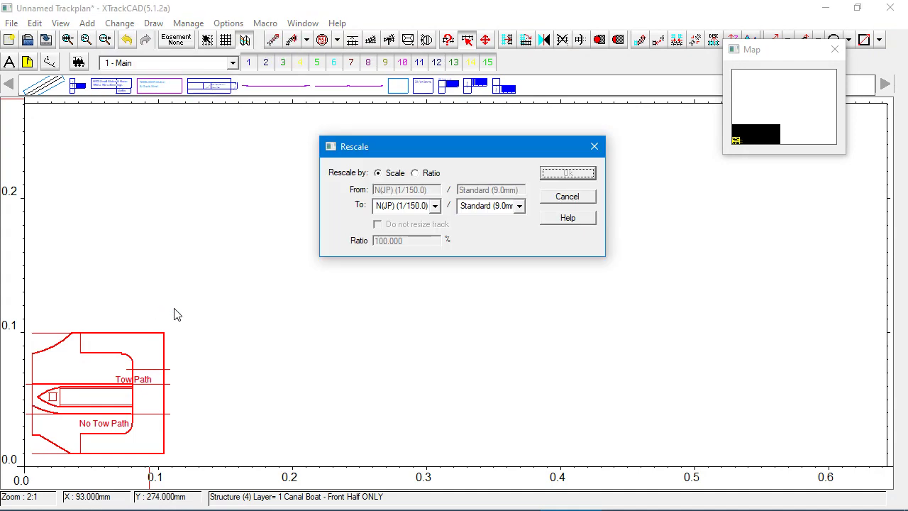
click(435, 205)
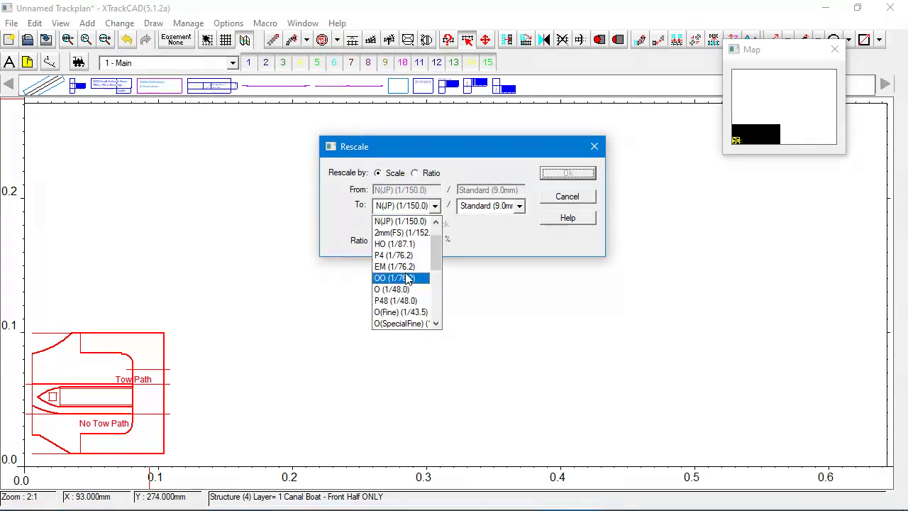
click(408, 279)
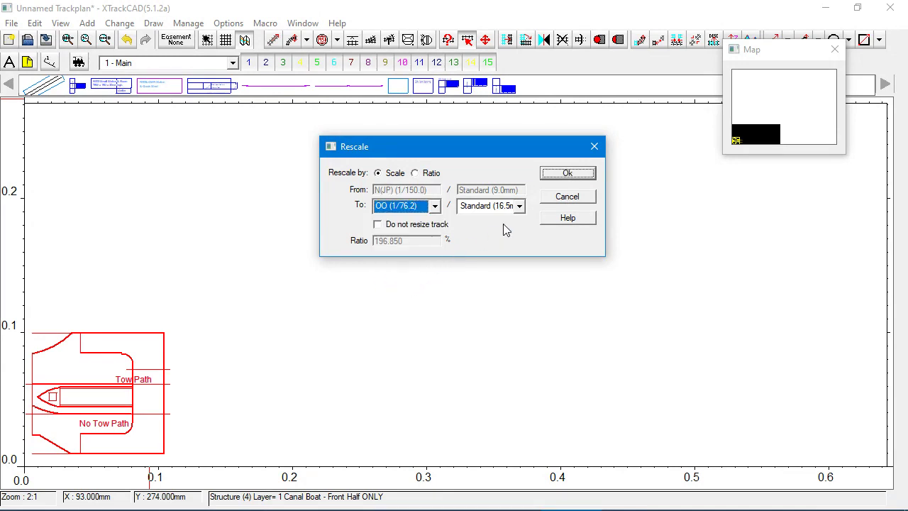
click(568, 174)
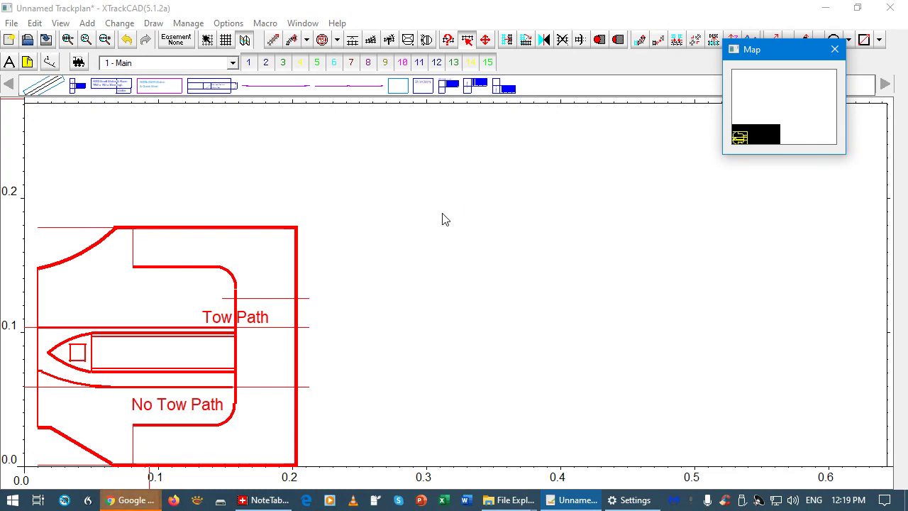
Export the plan to the xti folder as ScaleScenes T018b Canal Bridge and Boat in OO.xti.
click(12, 24)
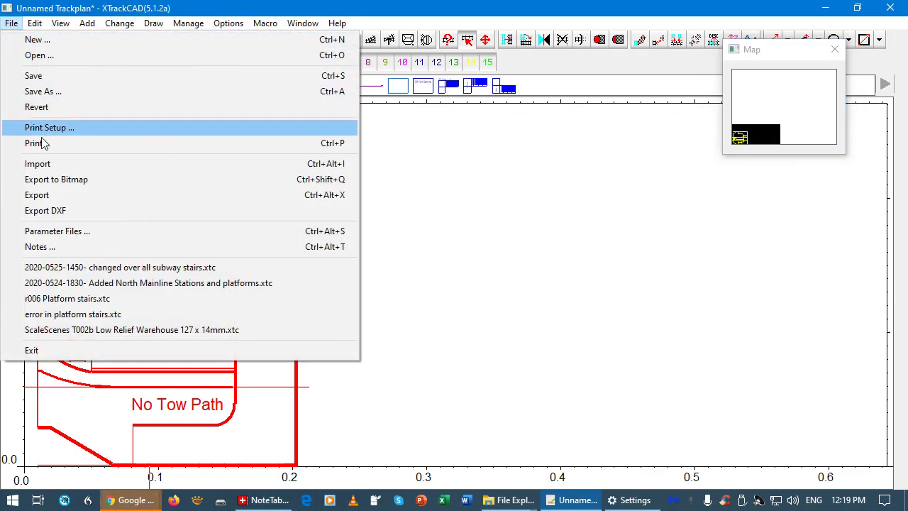
click(42, 198)
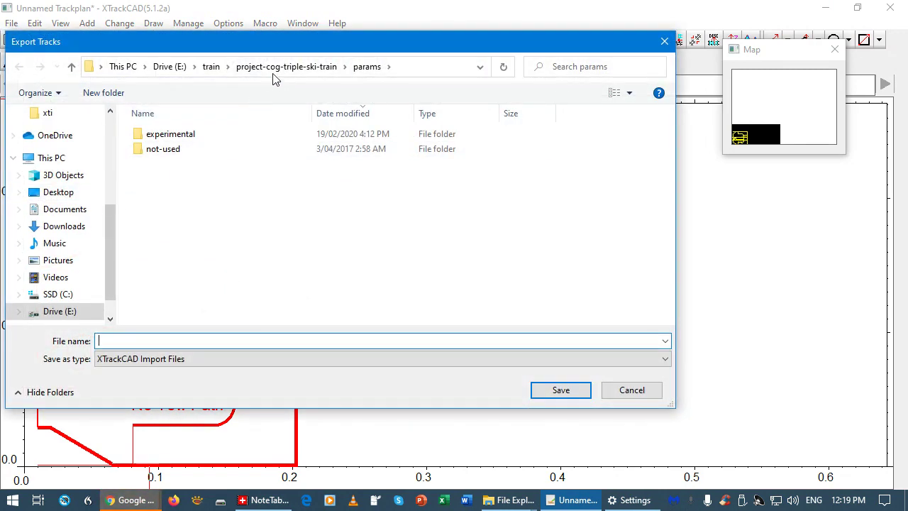
click(278, 68)
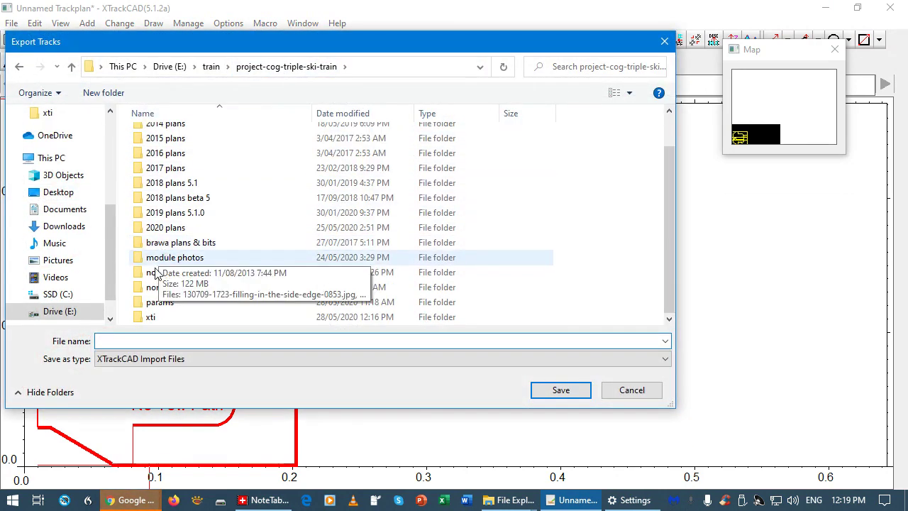
double_click(176, 318)
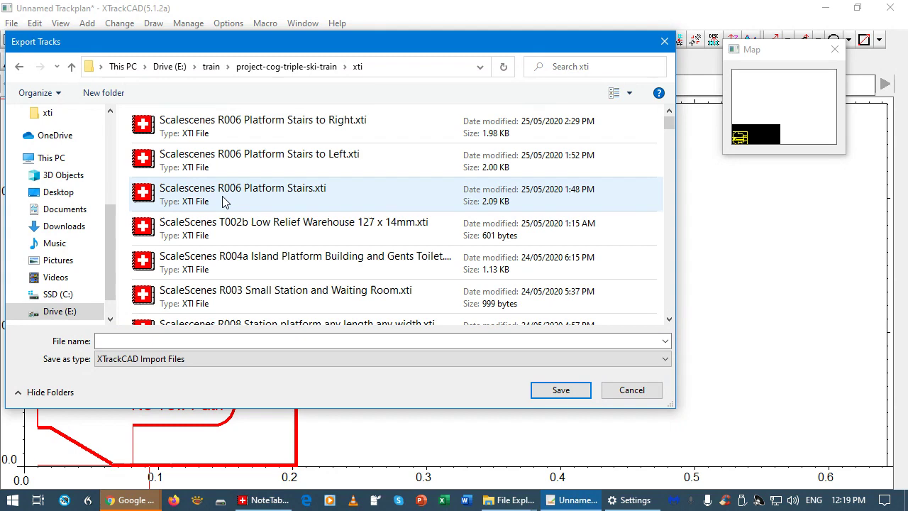
scroll(222, 197, down, 5)
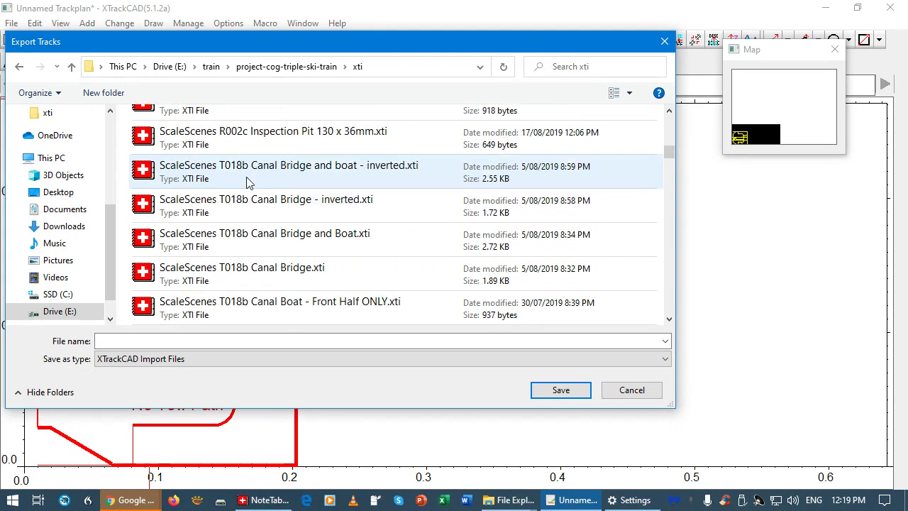
click(241, 238)
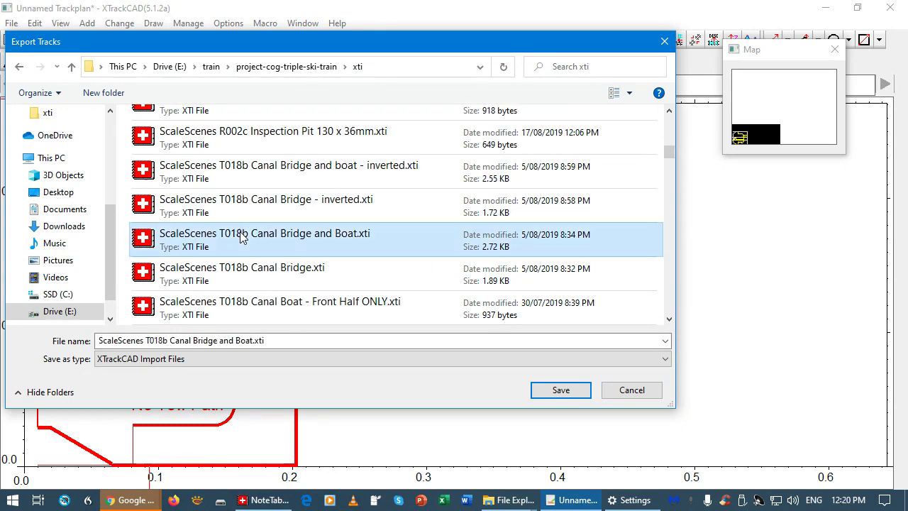
click(254, 341)
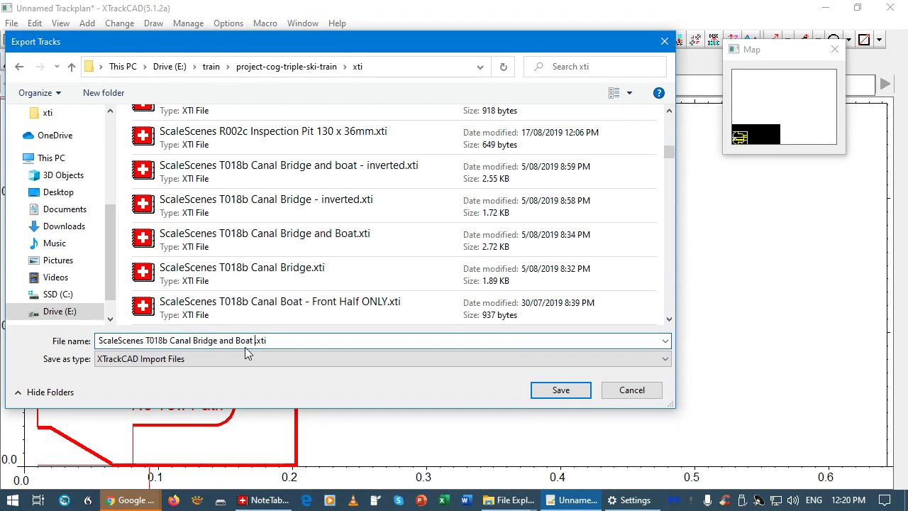
text(in OO)
click(561, 391)
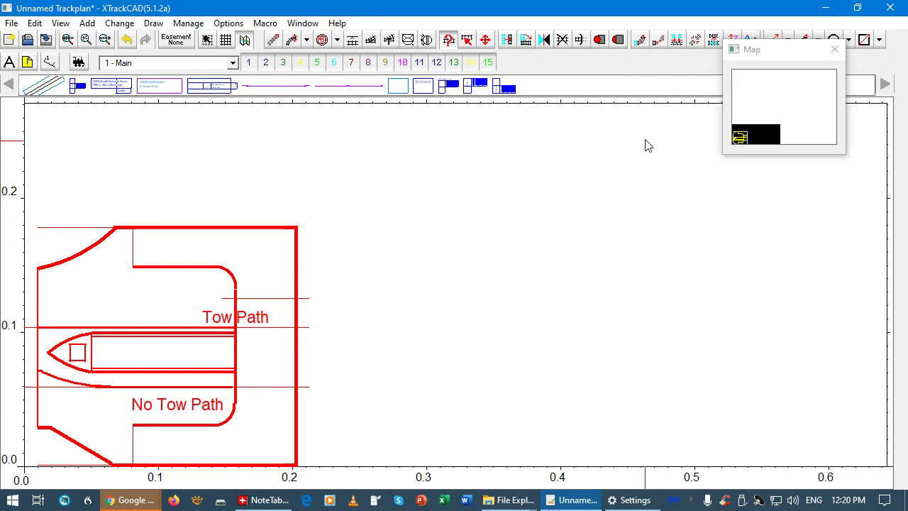
Go to the Scalescenes Modellers Group's Files page in Facebook.
key(alt+Tab)
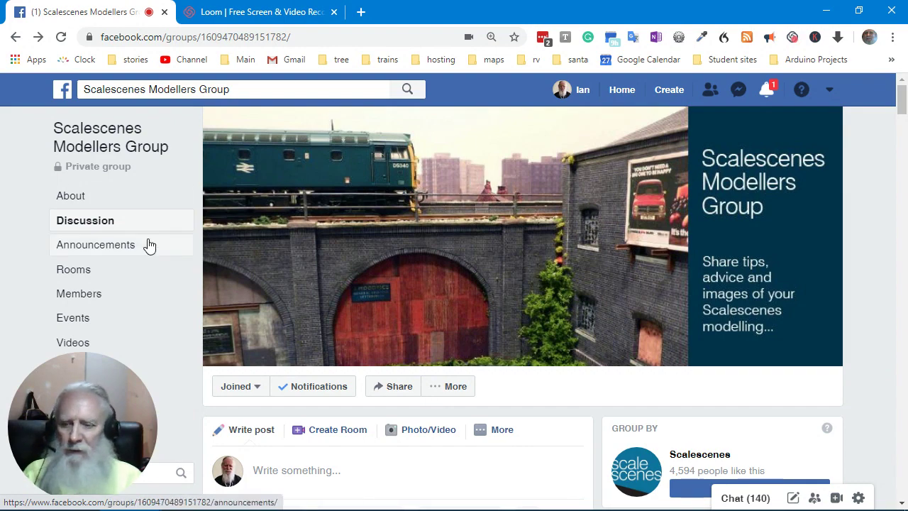
scroll(142, 248, down, 3)
click(66, 215)
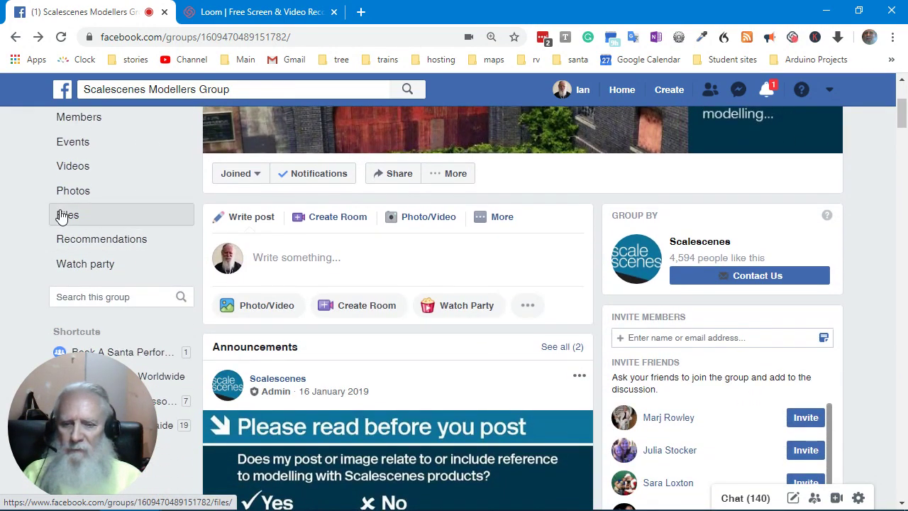
scroll(557, 245, down, 1)
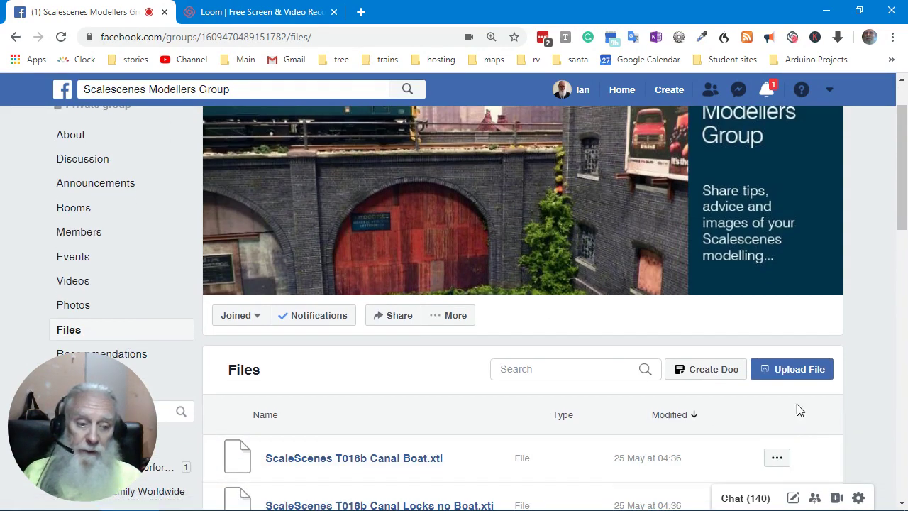
Upload Canal Bridge and Boat in OO.xti with the pasted N-to-OO conversion description.
click(781, 374)
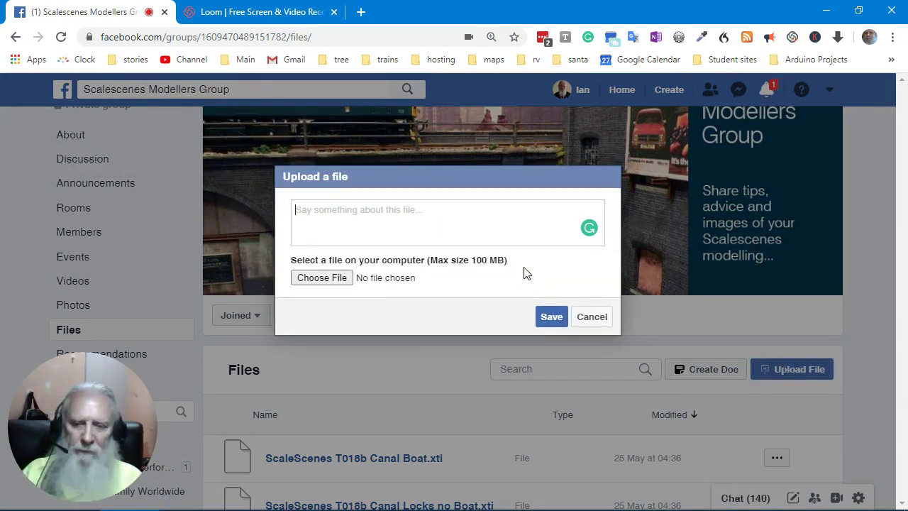
text(This file is an XTrkCAD outline of a ScaleScenes product, in N scale, using the dimensions shown on the product pages. These files are ONLY intended for use within layouts created on XTrkCAD. This has been converted from N to OO by XtrkCAD. Import the N files, Select them. Click the Change Tab and at the bottom click on Change Scale. Save as the new scale.)
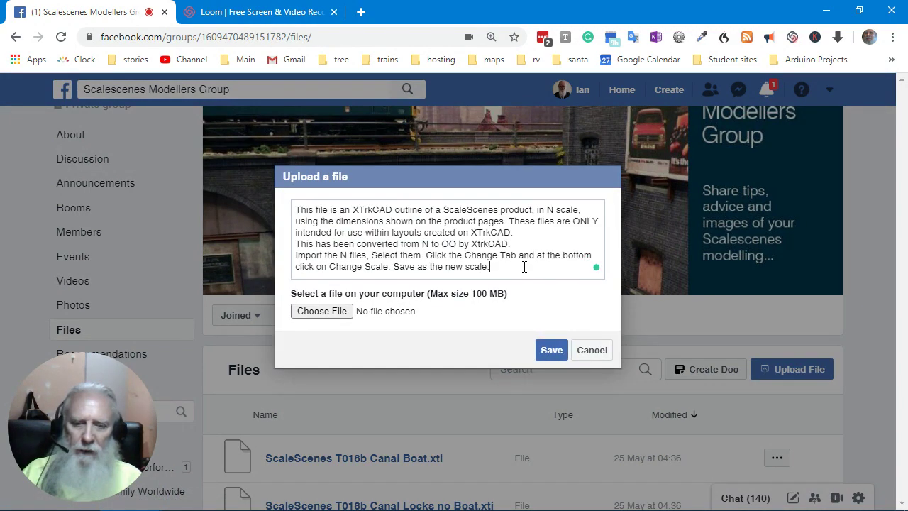
click(323, 316)
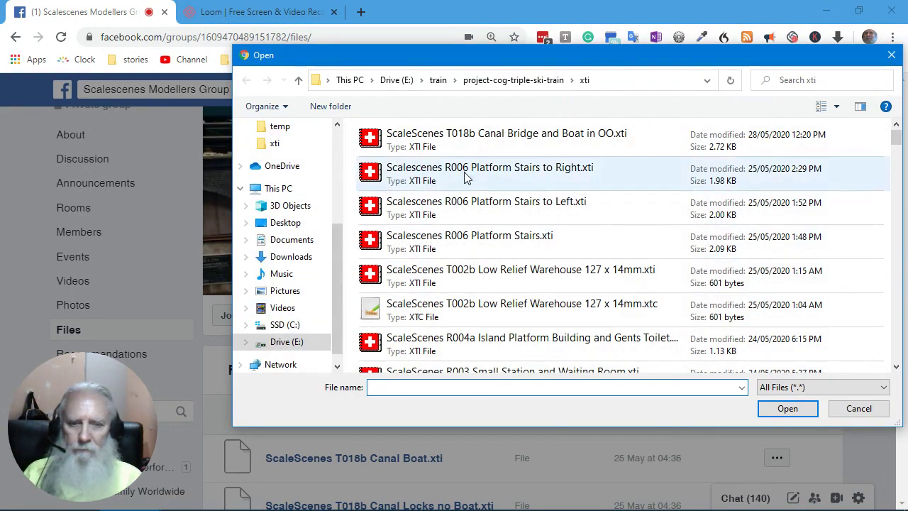
click(506, 134)
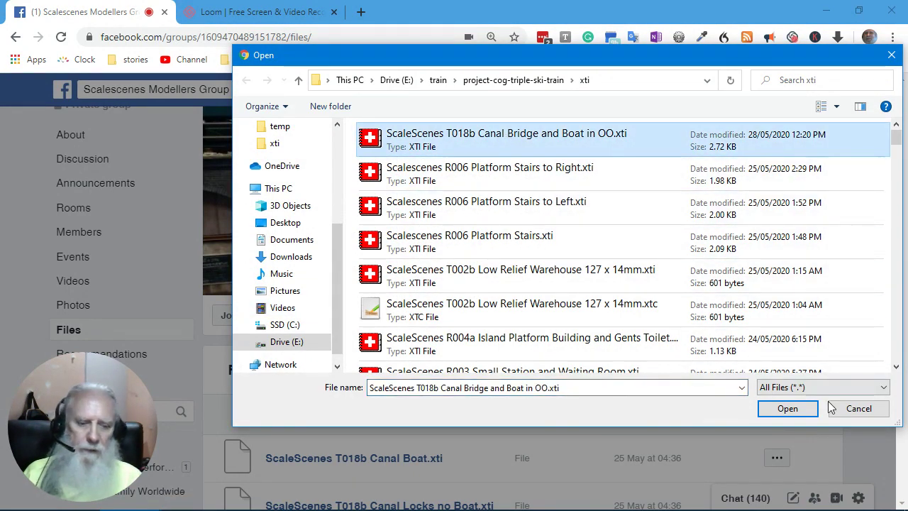
click(788, 409)
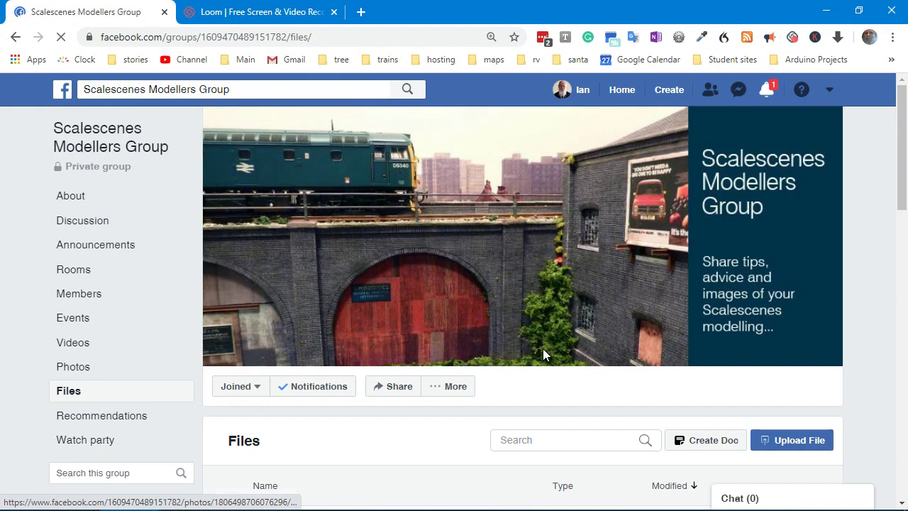
Scroll the group's Discussion feed down to the new post with the OO xti file.
click(88, 222)
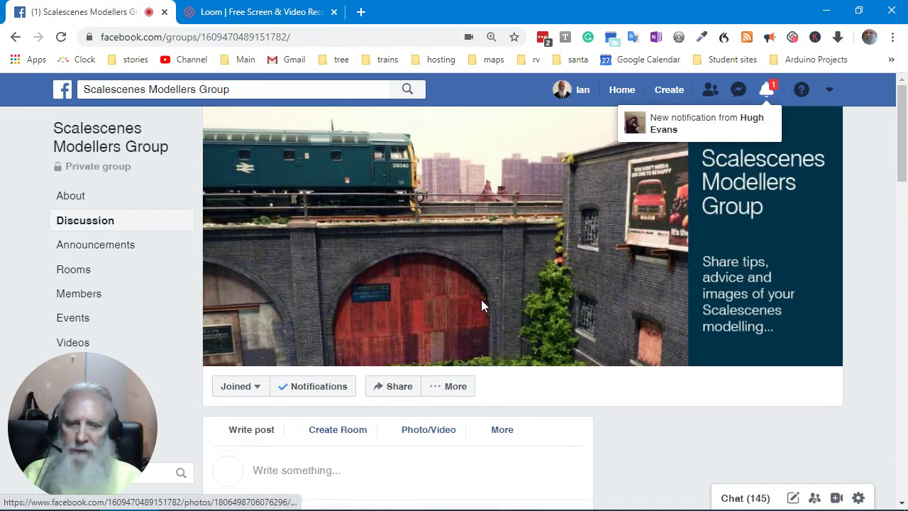
scroll(499, 298, down, 1)
scroll(499, 298, down, 10)
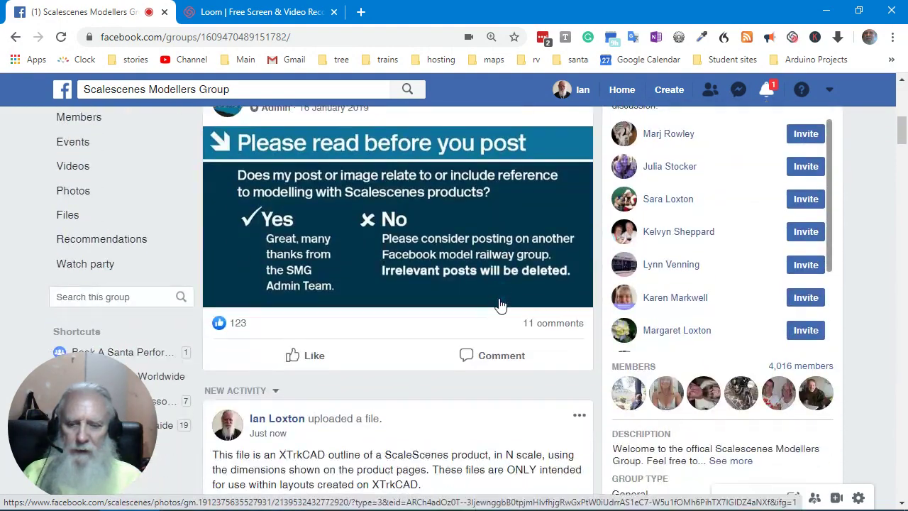
scroll(498, 298, down, 1)
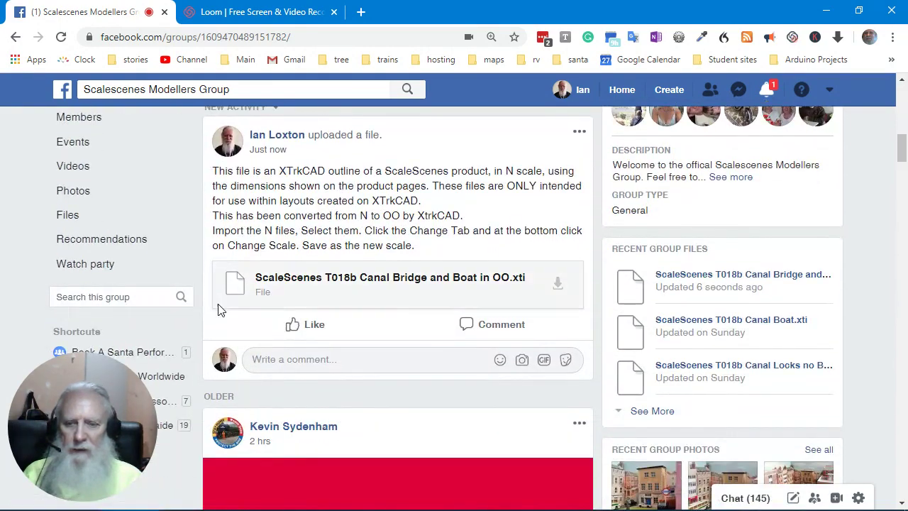